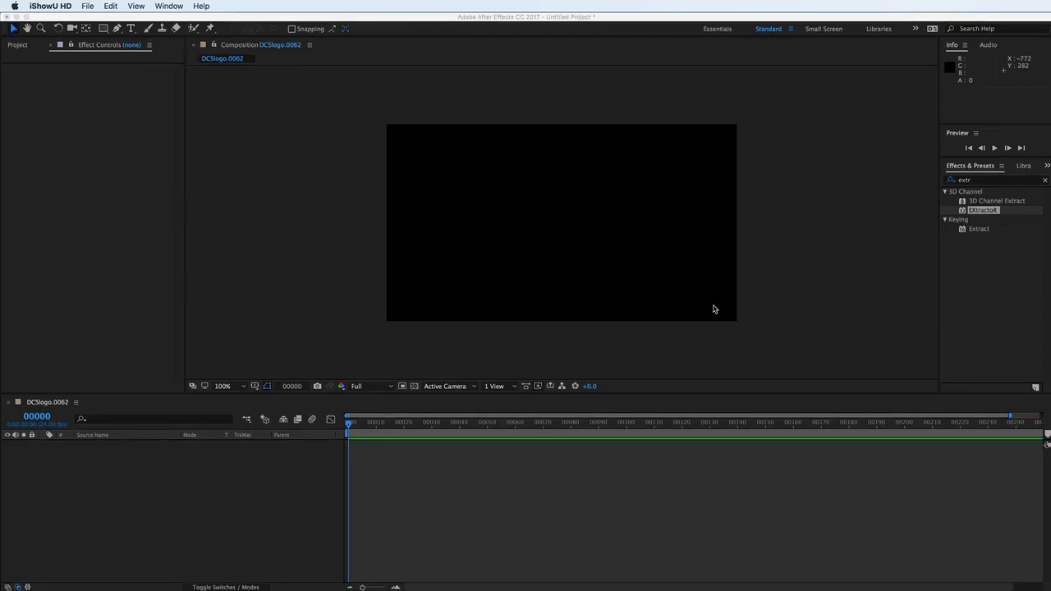
- Bring After Effects forward and list the DCSlogo.0062 comp, its EXR file and the Solids folder
{"action": "left_click", "coordinate": [155, 191]}
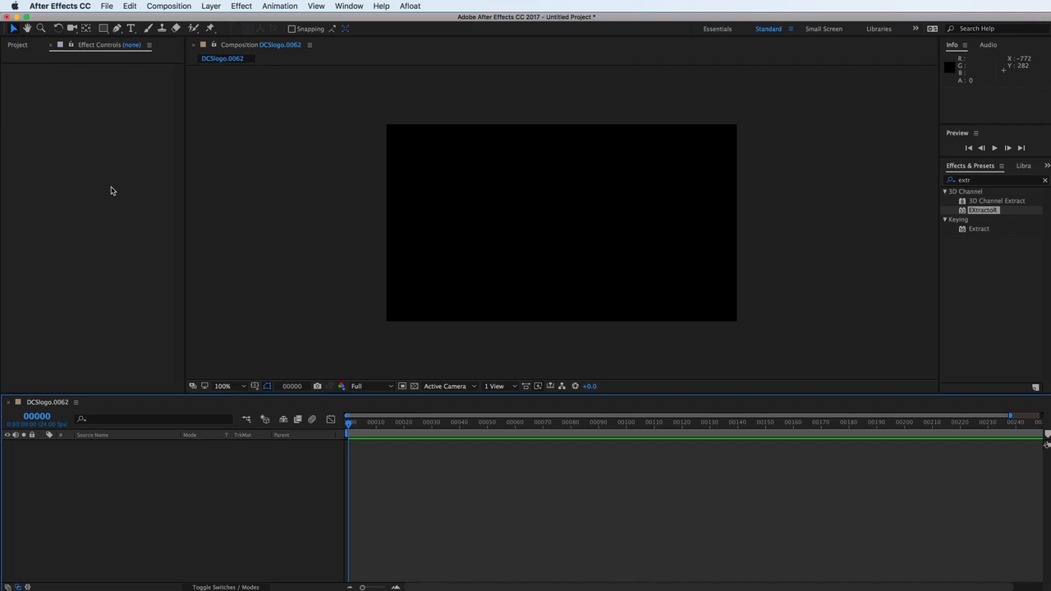
{"action": "left_click", "coordinate": [78, 123]}
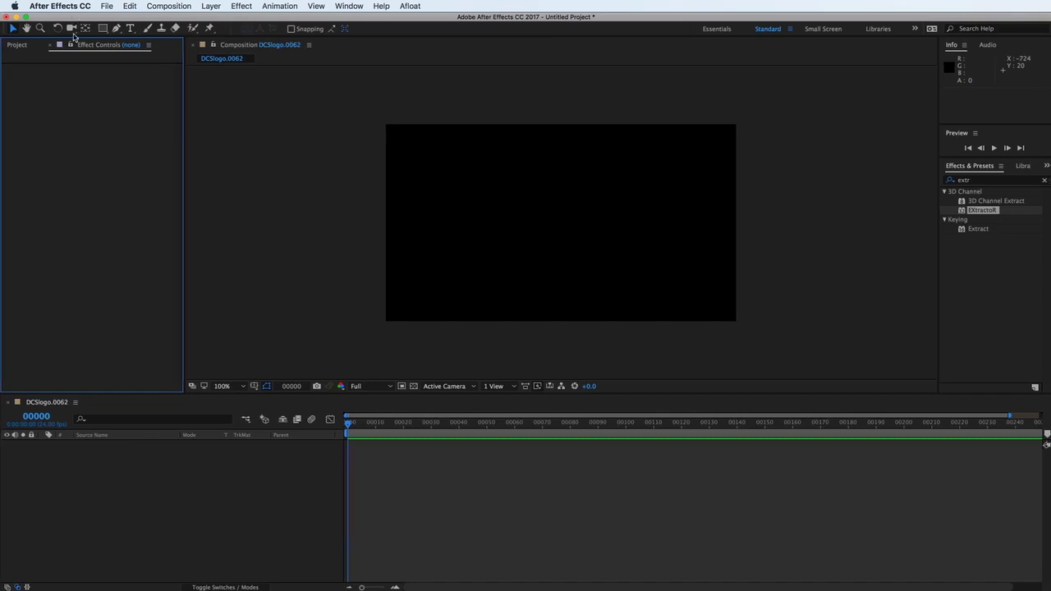
- Delete the DCSlogo.0062 composition and the single DCSlogo.0062.exr file from the project
{"action": "left_click", "coordinate": [29, 45]}
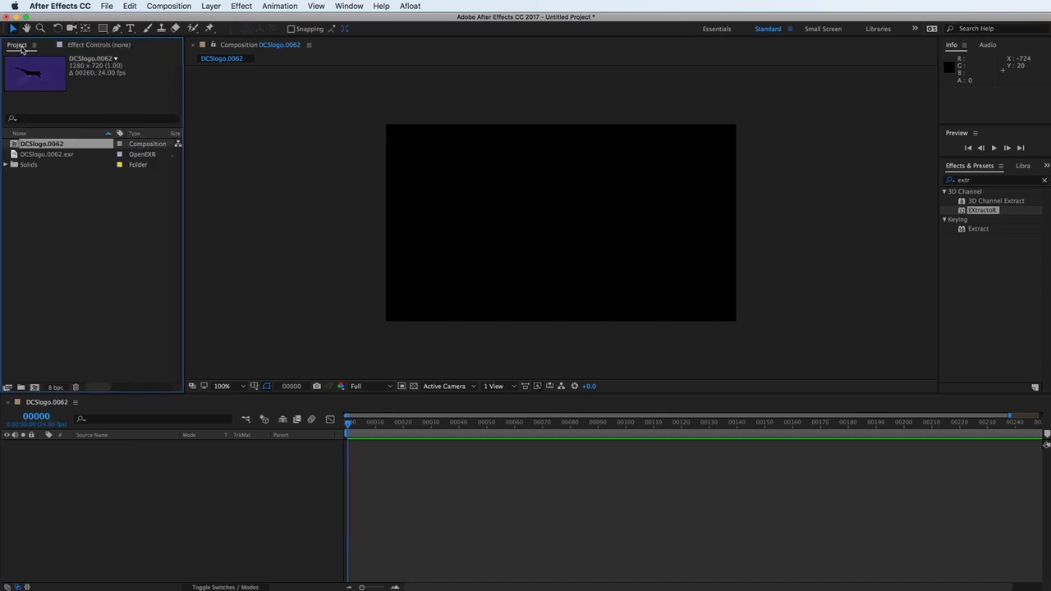
{"action": "left_click", "coordinate": [38, 156]}
{"action": "left_click", "coordinate": [39, 144], "text": "shift"}
{"action": "key", "text": "BackSpace"}
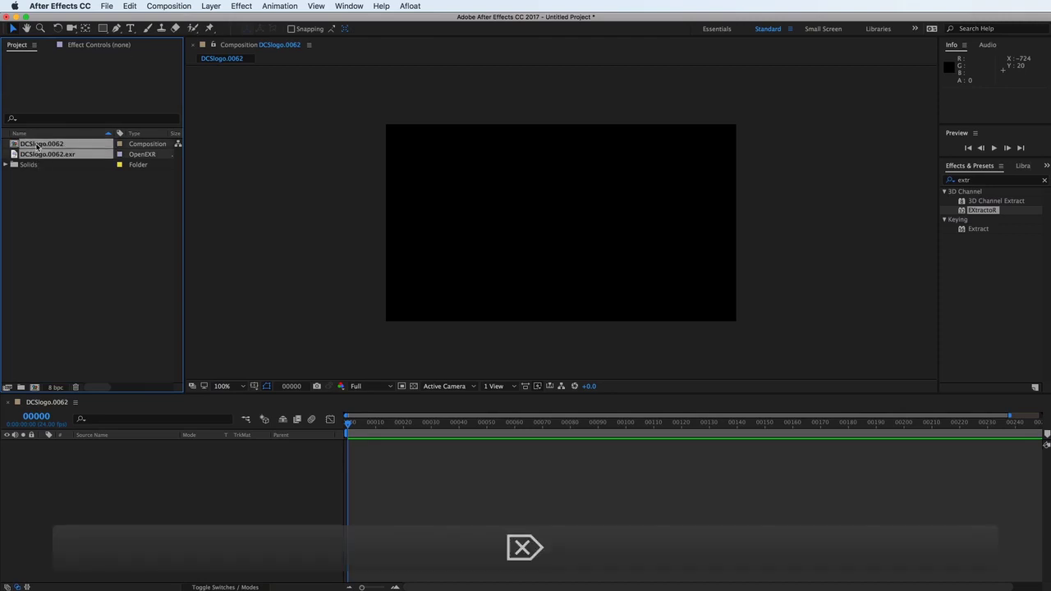
{"action": "left_click", "coordinate": [629, 322]}
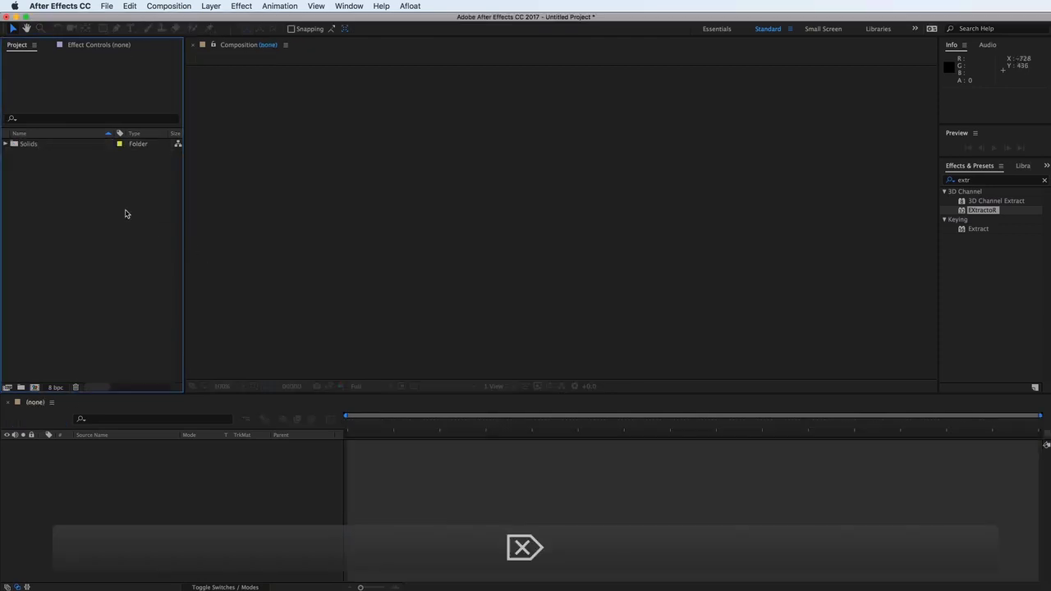
- Import DCSlogo.0036.exr as the DCSlogo.[0036-0066].exr image sequence
{"action": "right_click", "coordinate": [50, 180]}
{"action": "mouse_move", "coordinate": [120, 229]}
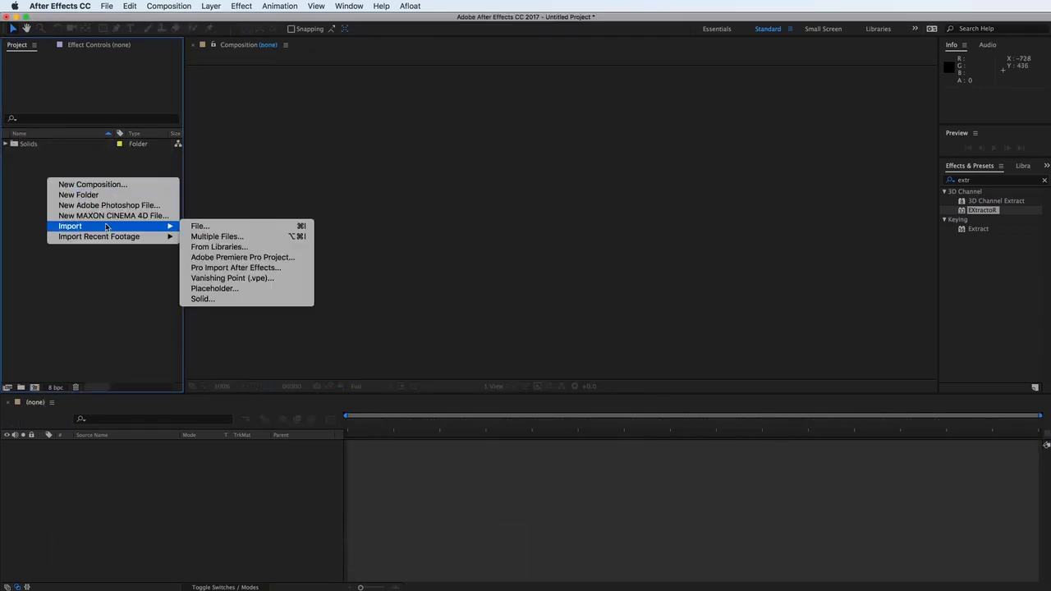
{"action": "left_click", "coordinate": [42, 173]}
{"action": "right_click", "coordinate": [48, 175]}
{"action": "left_click", "coordinate": [200, 221]}
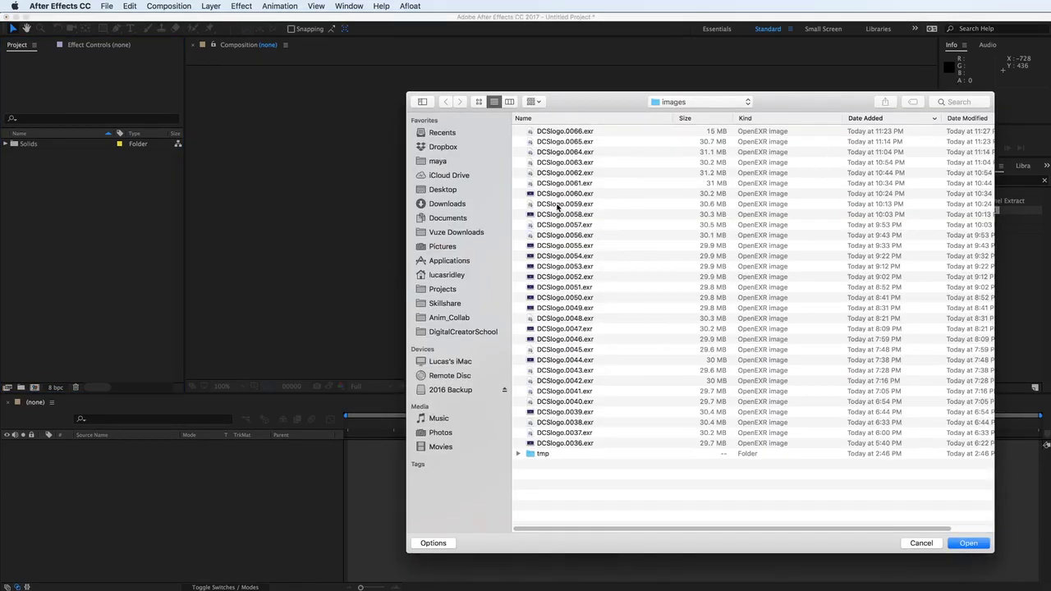
{"action": "left_click", "coordinate": [548, 134]}
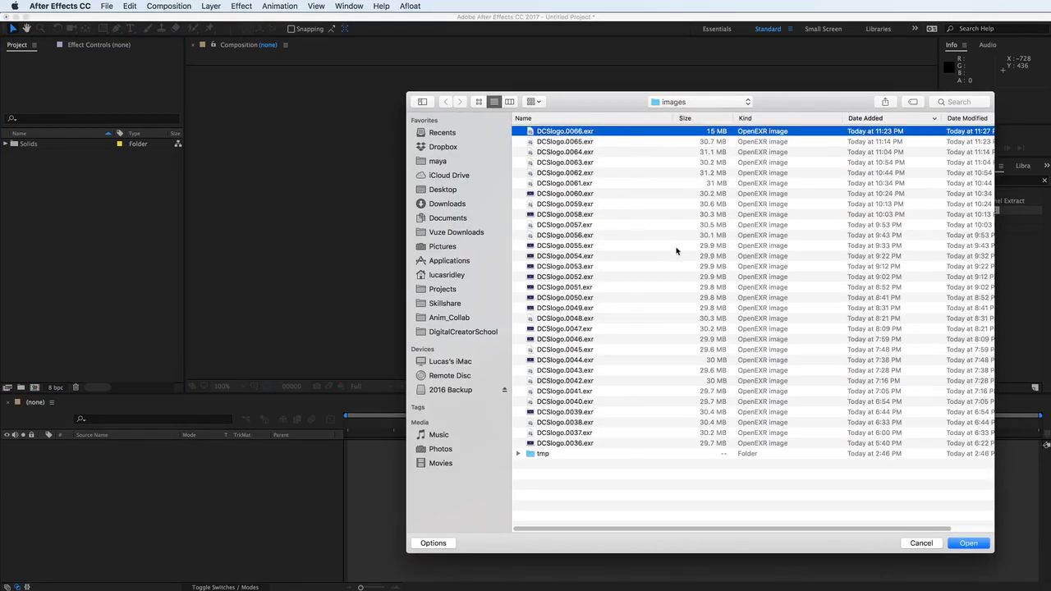
{"action": "left_click", "coordinate": [583, 413]}
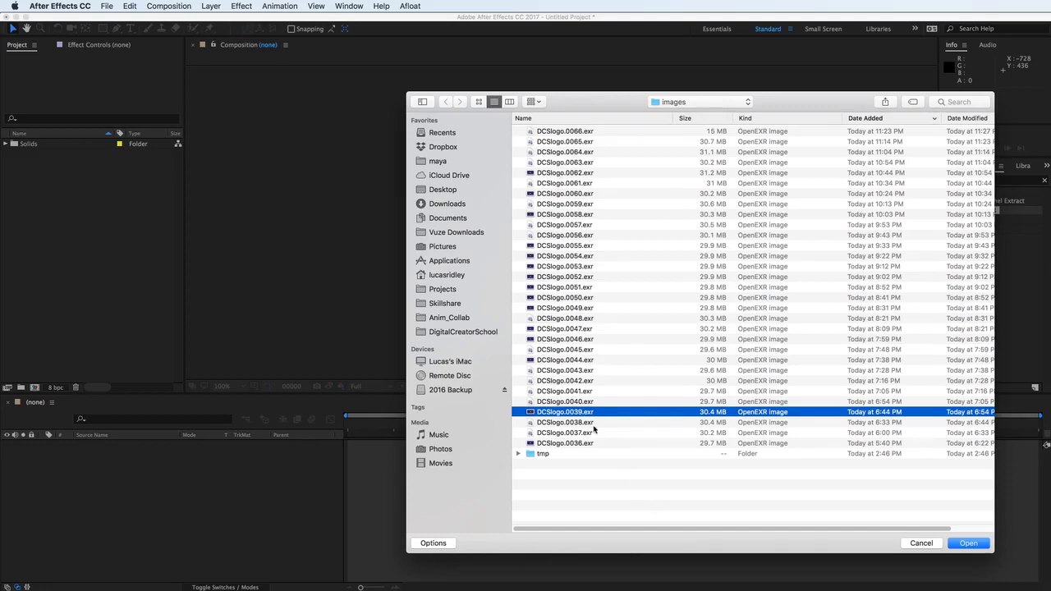
{"action": "left_click", "coordinate": [565, 444]}
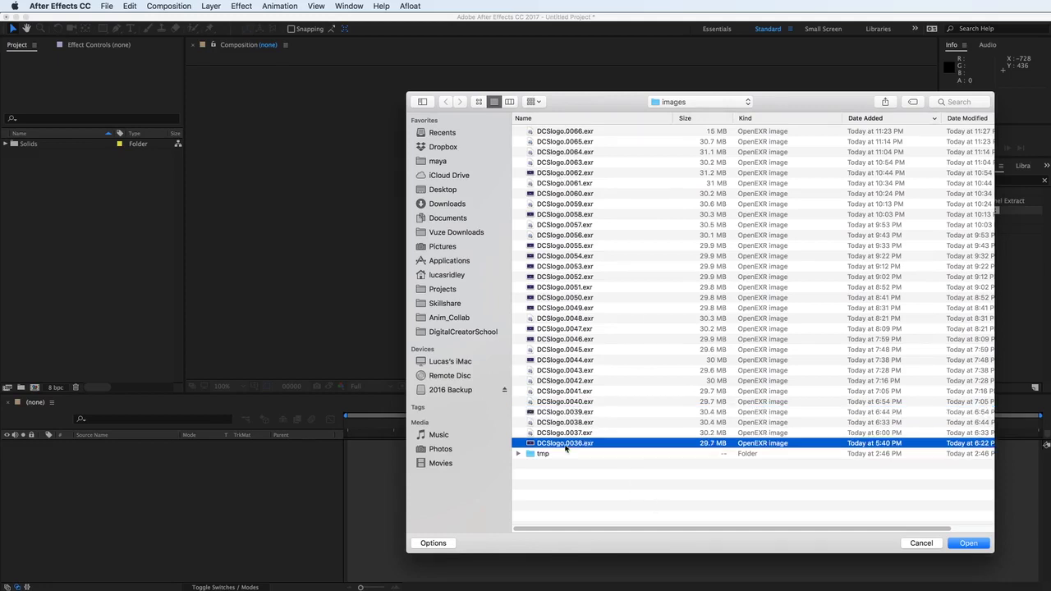
{"action": "left_click", "coordinate": [968, 542]}
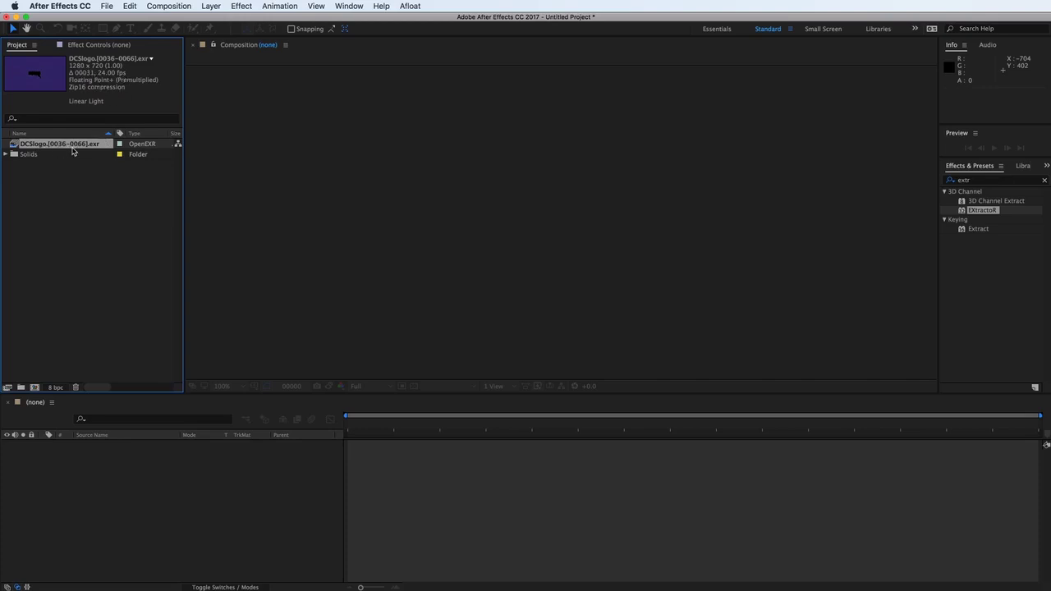
- Make a 1280 x 720 DCSlogo comp from the EXR sequence and scrub frames 8 through 28
{"action": "left_click_drag", "start_coordinate": [35, 148], "coordinate": [35, 390]}
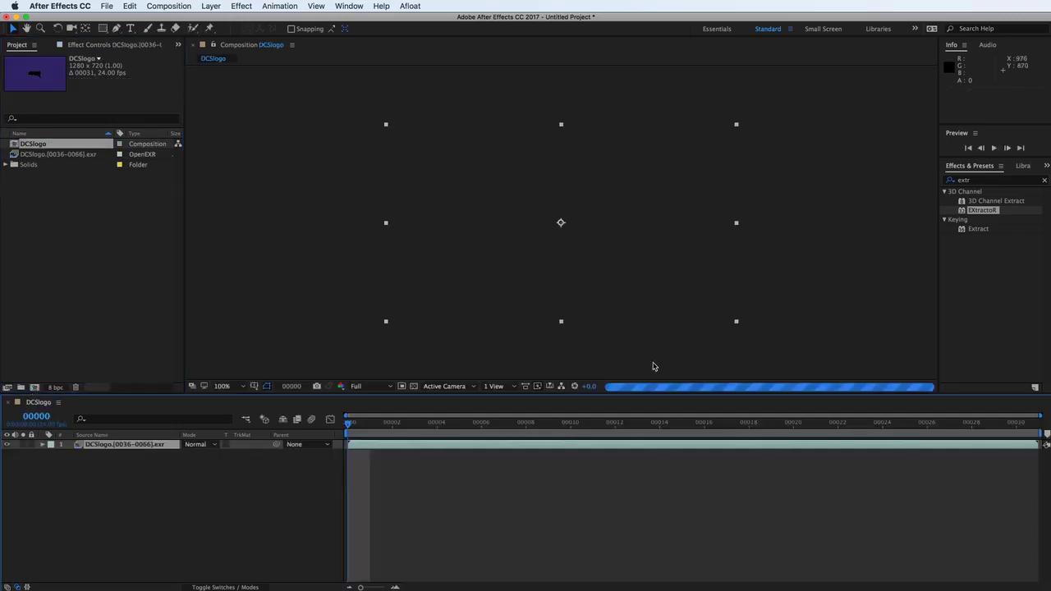
{"action": "left_click_drag", "start_coordinate": [370, 433], "coordinate": [679, 428]}
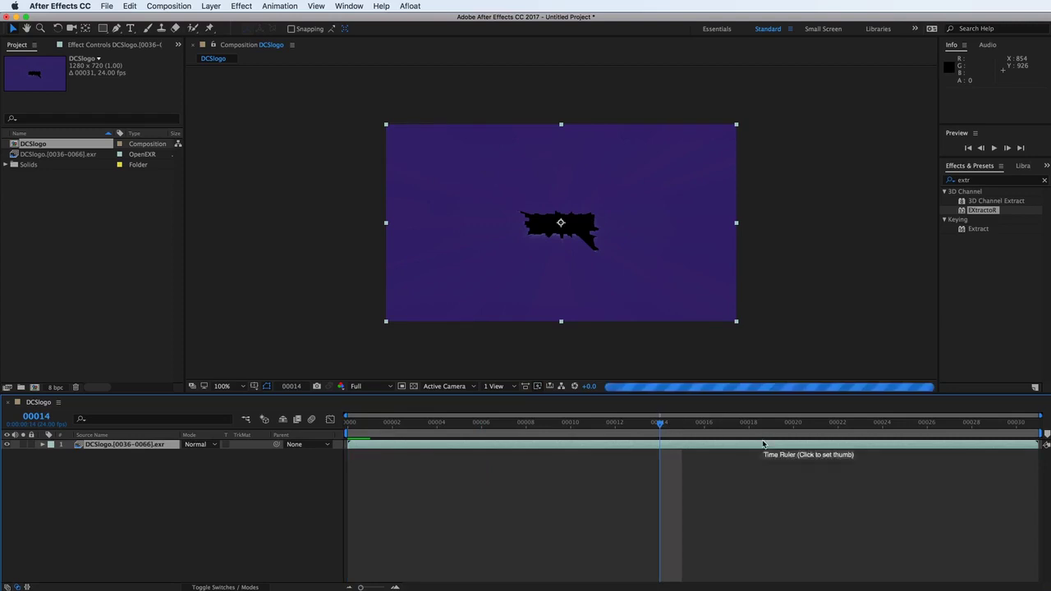
{"action": "left_click", "coordinate": [791, 424]}
{"action": "left_click_drag", "start_coordinate": [792, 424], "coordinate": [926, 425]}
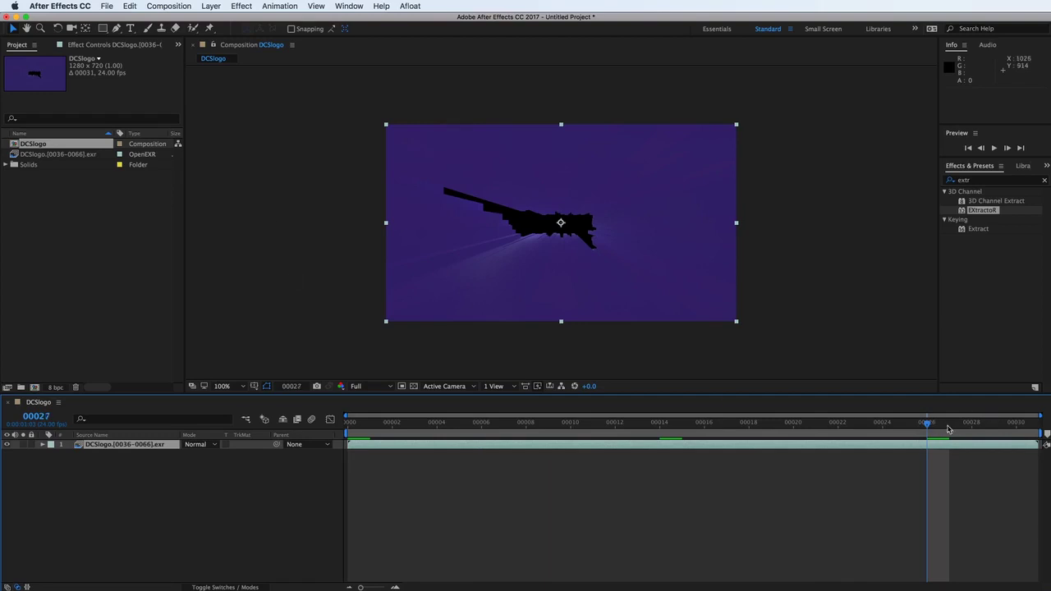
{"action": "left_click", "coordinate": [981, 429]}
{"action": "left_click_drag", "start_coordinate": [981, 429], "coordinate": [902, 423]}
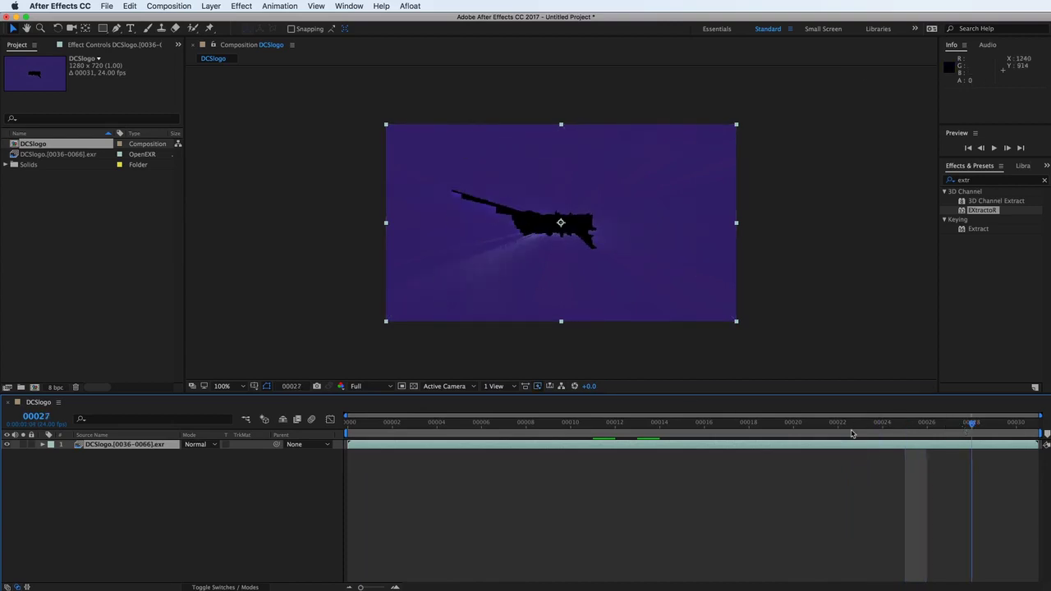
{"action": "left_click", "coordinate": [526, 423]}
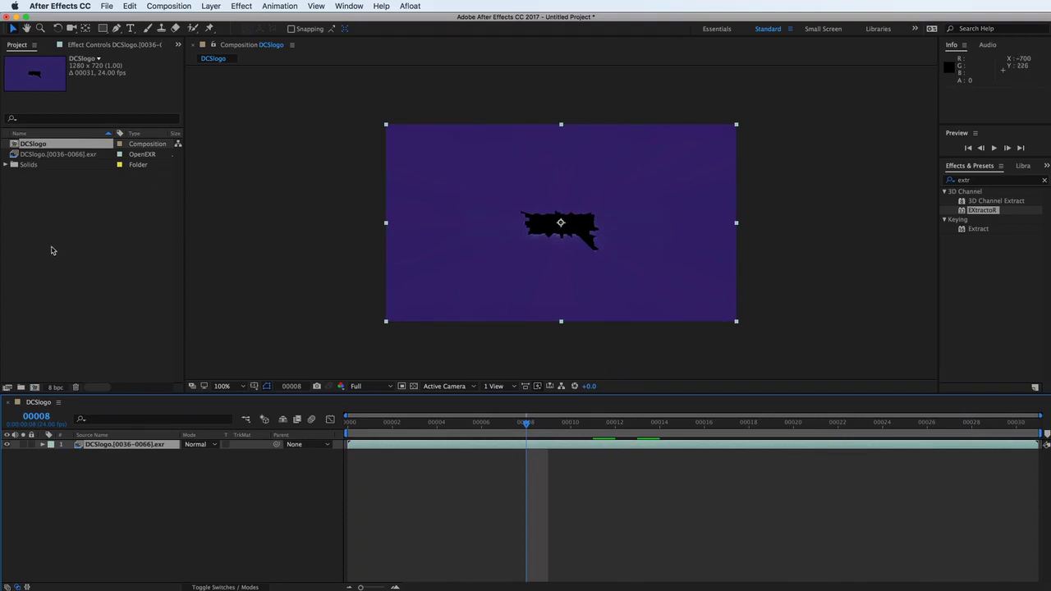
{"action": "left_click", "coordinate": [39, 154]}
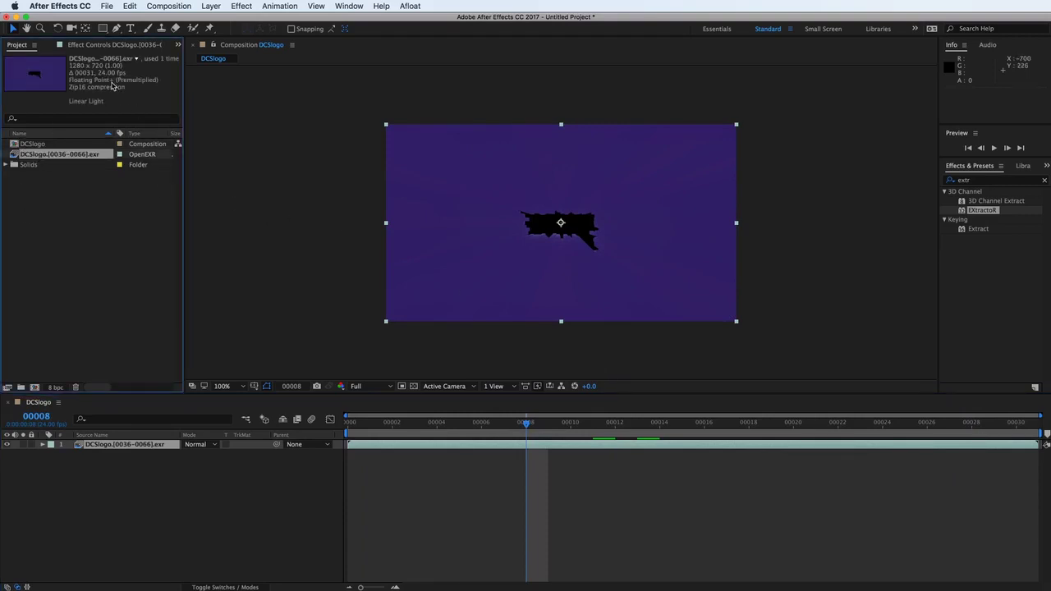
{"action": "right_click", "coordinate": [67, 153]}
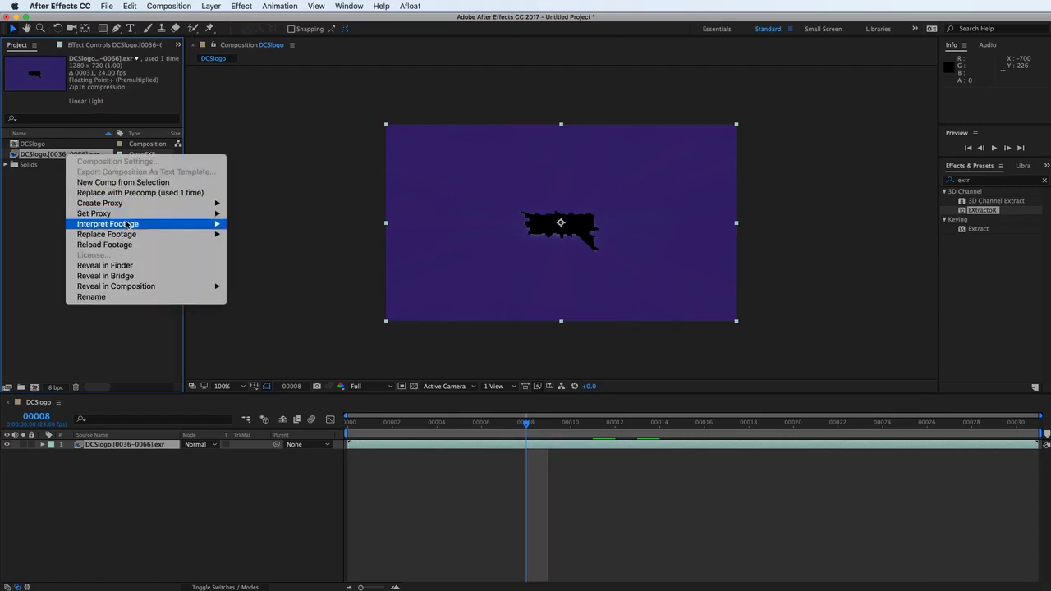
{"action": "mouse_move", "coordinate": [127, 224]}
{"action": "left_click", "coordinate": [246, 224]}
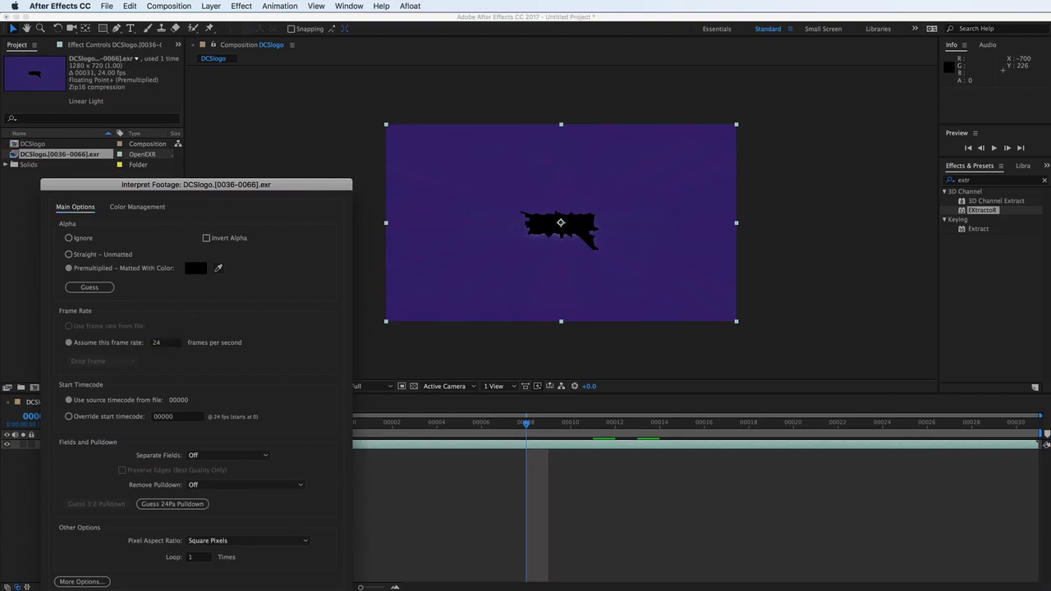
{"action": "key", "text": "Return"}
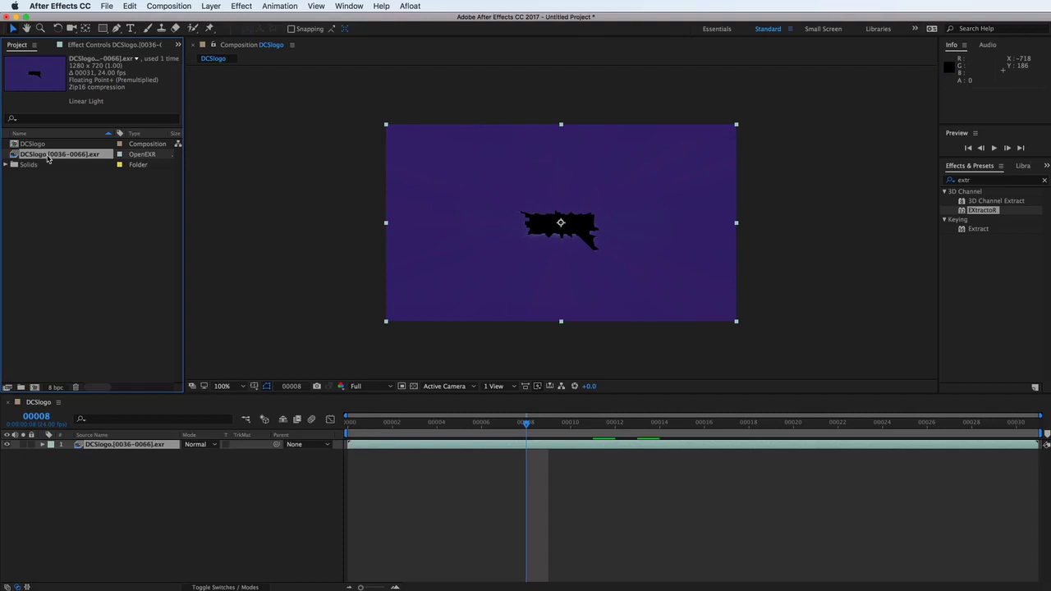
- Add DCSlogo 2 to the Render Queue with the Apple ProRes 422 (LT) video codec
{"action": "left_click", "coordinate": [156, 4]}
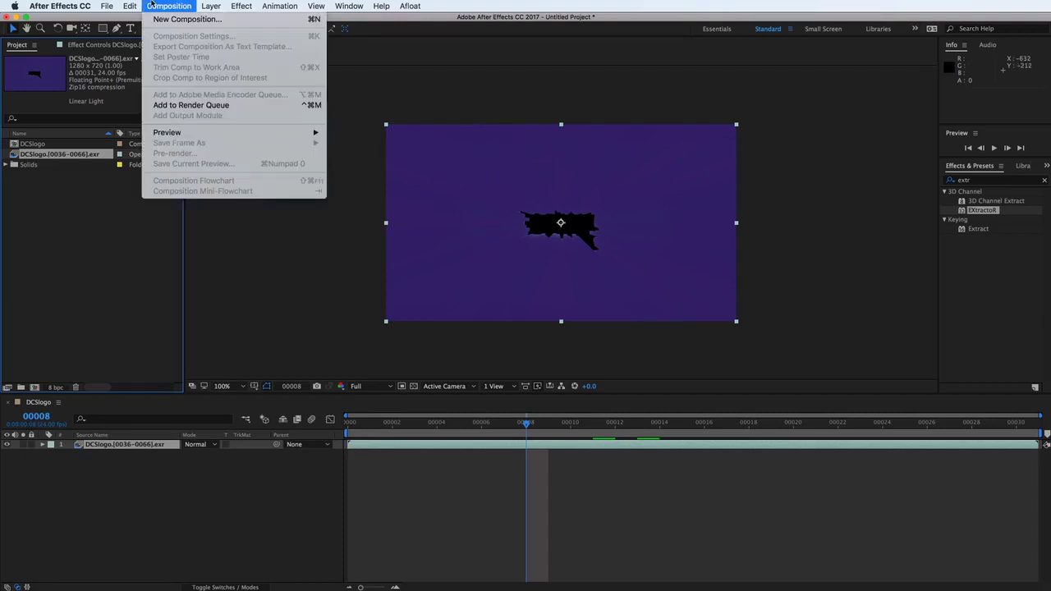
{"action": "left_click", "coordinate": [215, 105]}
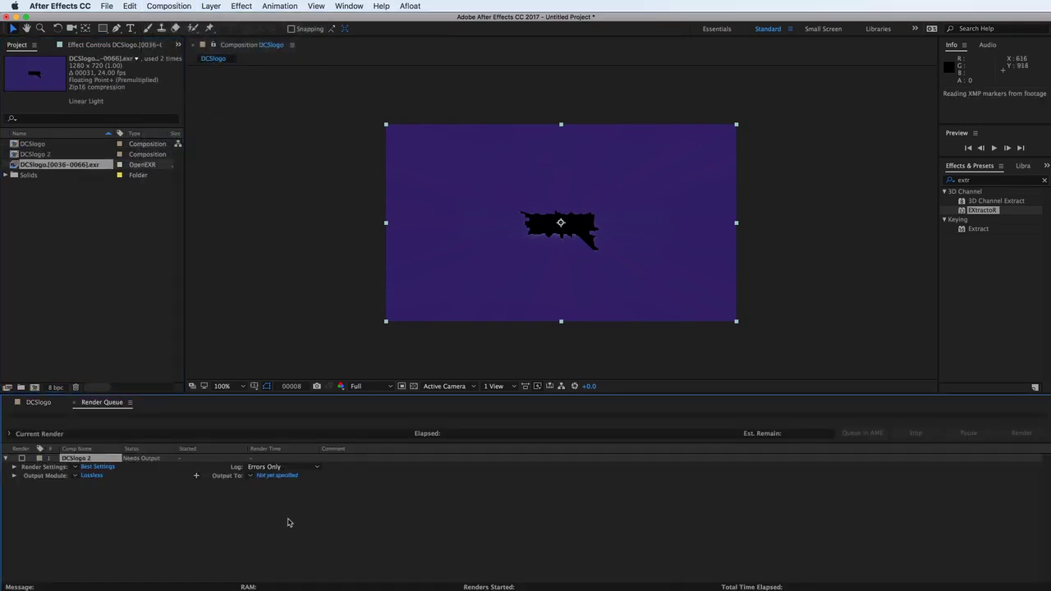
{"action": "left_click", "coordinate": [103, 476]}
{"action": "left_click", "coordinate": [644, 221]}
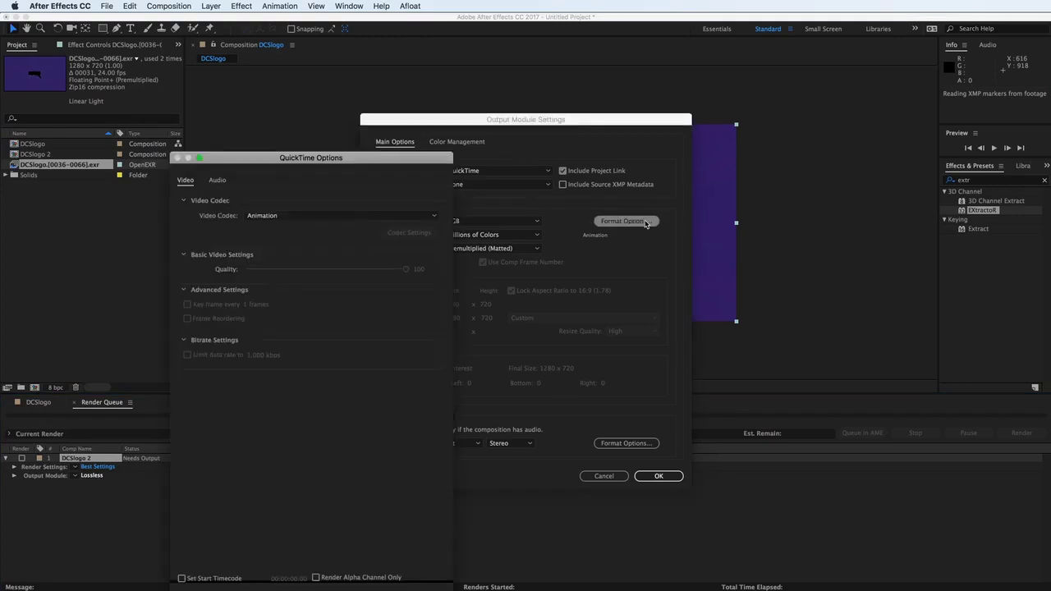
{"action": "left_click", "coordinate": [332, 216]}
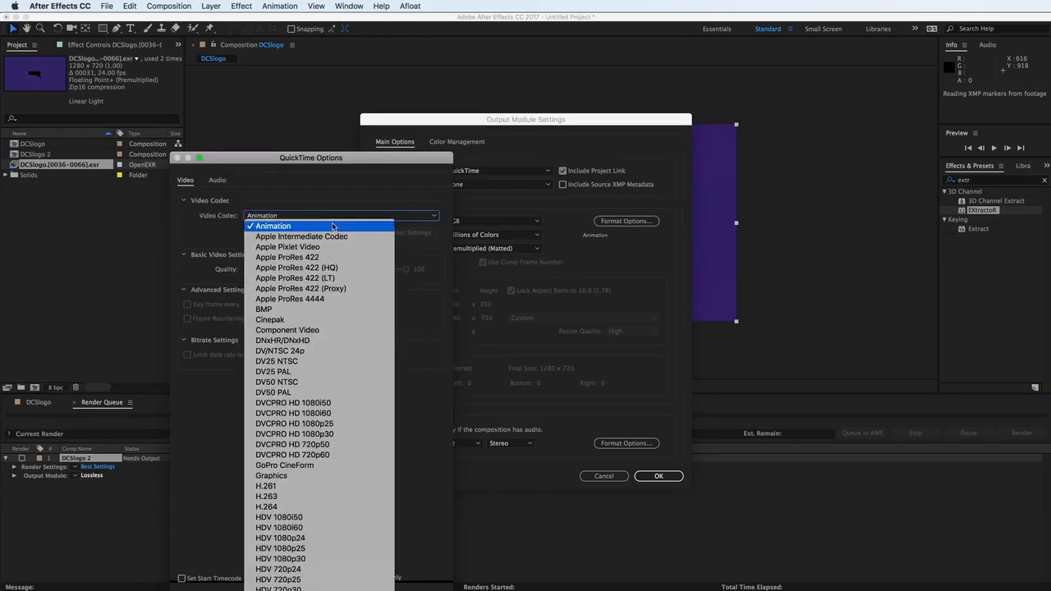
{"action": "left_click", "coordinate": [353, 279]}
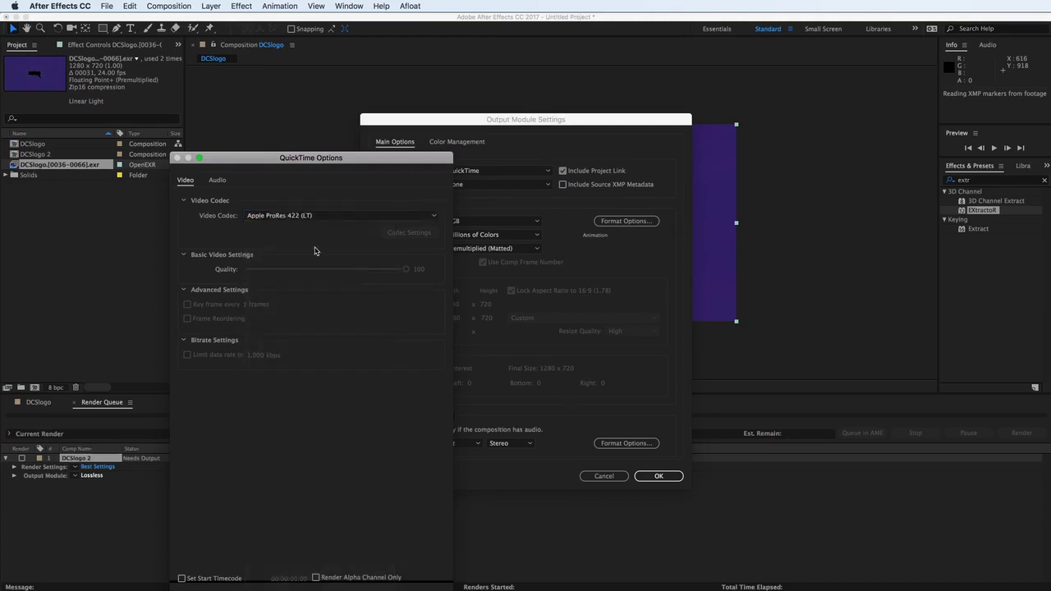
{"action": "left_click", "coordinate": [344, 215]}
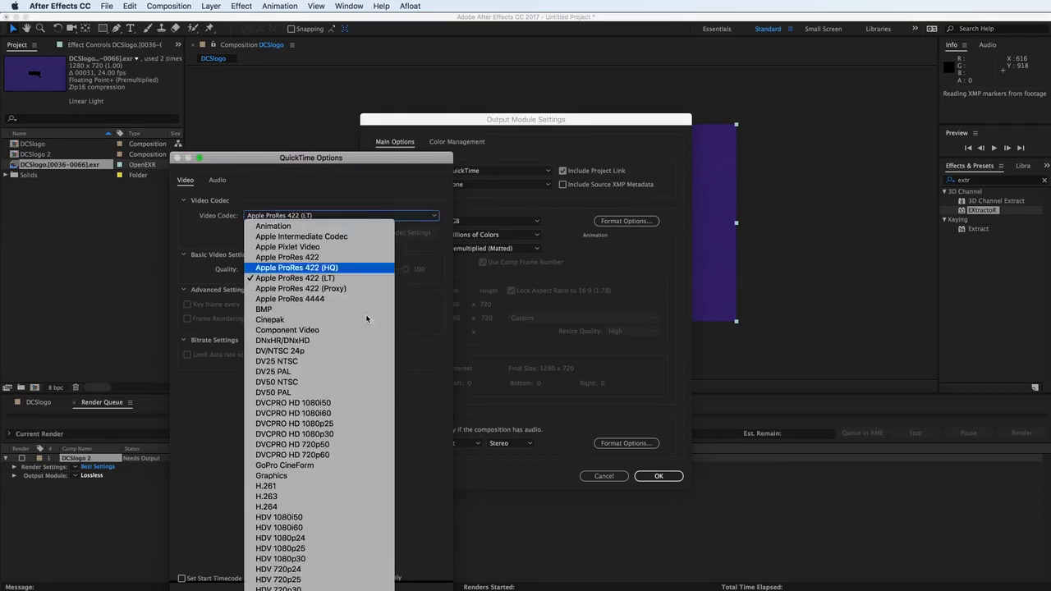
{"action": "left_click", "coordinate": [440, 362]}
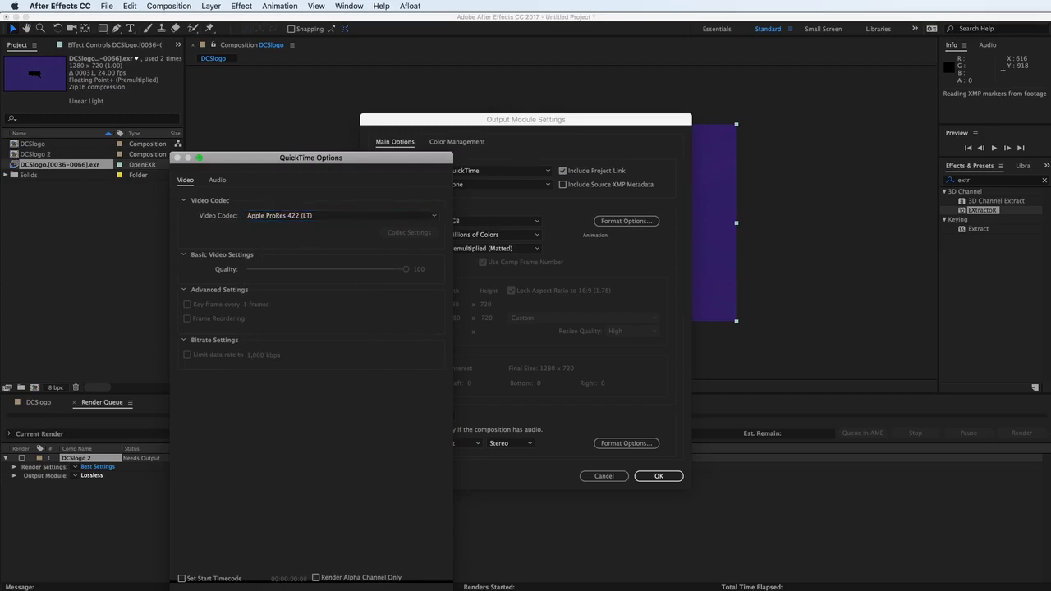
{"action": "key", "text": "Return"}
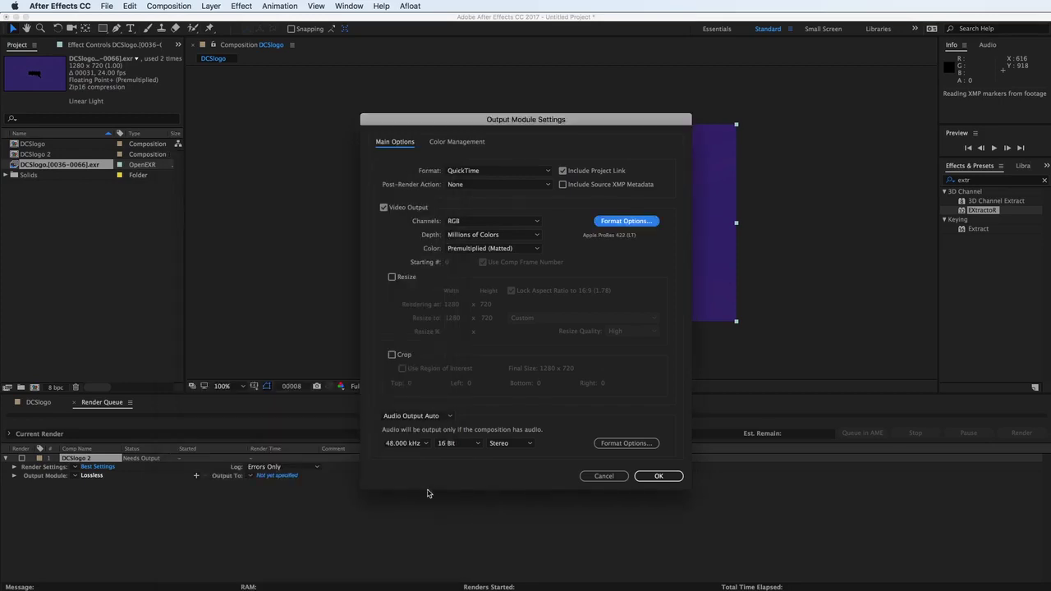
- Keep QuickTime as the output format and switch Audio Output to Off
{"action": "left_click", "coordinate": [474, 172]}
{"action": "left_click", "coordinate": [490, 266]}
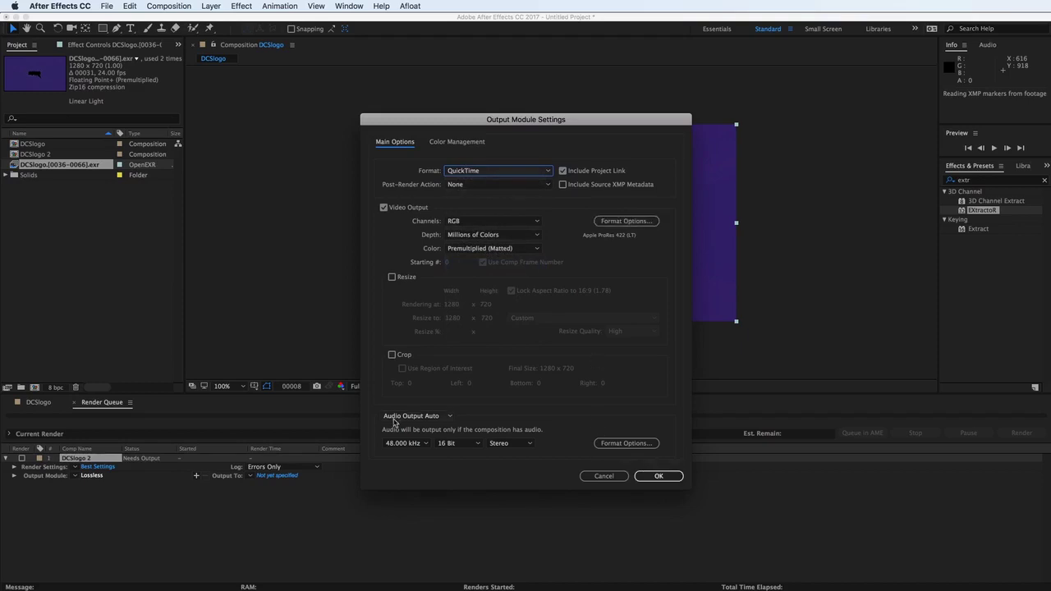
{"action": "left_click", "coordinate": [435, 416]}
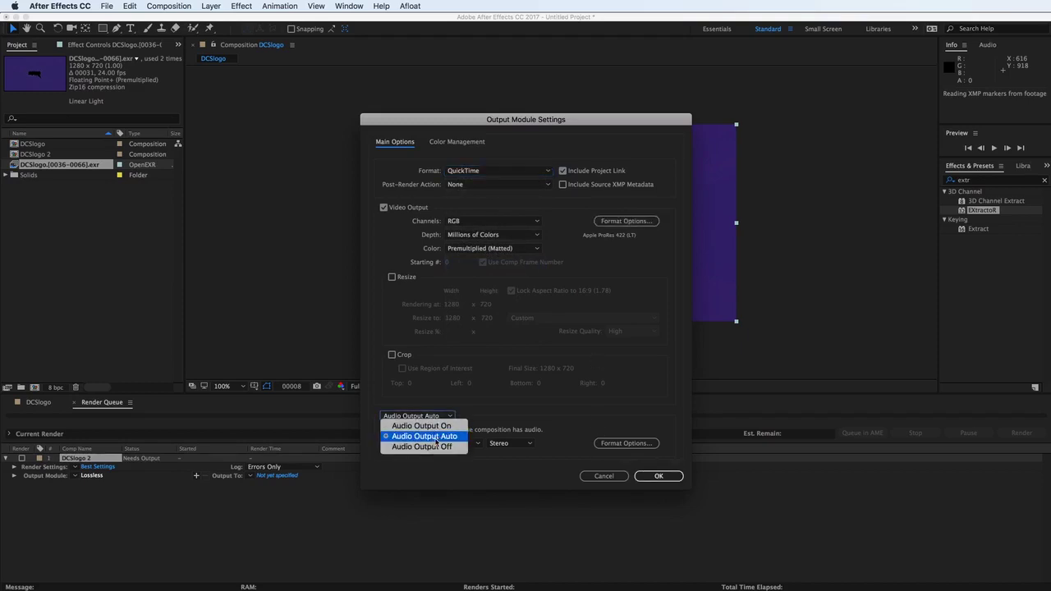
{"action": "left_click", "coordinate": [421, 447]}
- Accept the output module settings and save the render output as DCSlogo 2.mov
{"action": "left_click", "coordinate": [654, 477]}
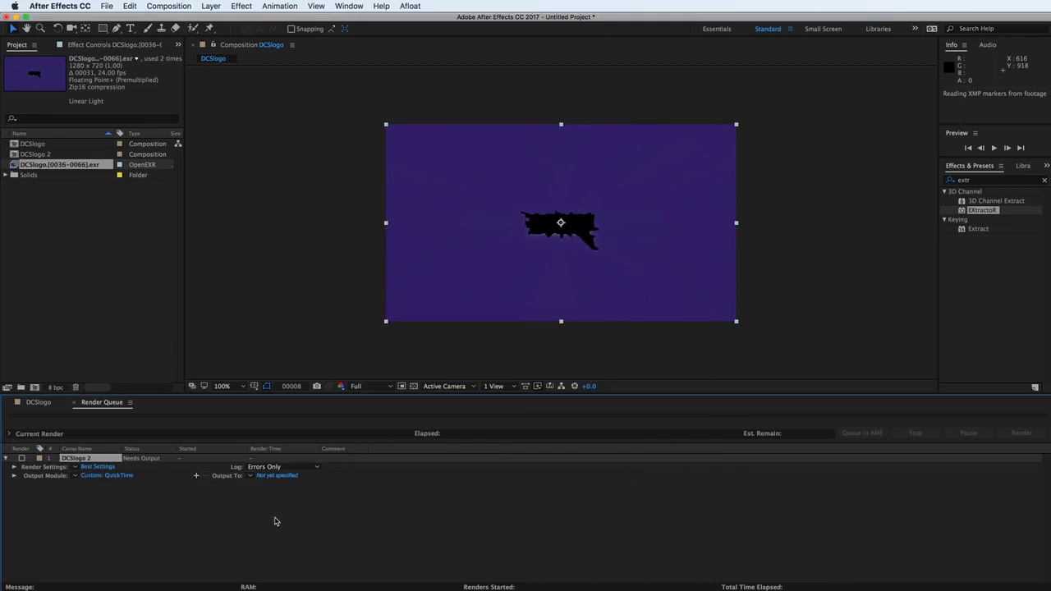
{"action": "left_click", "coordinate": [283, 477]}
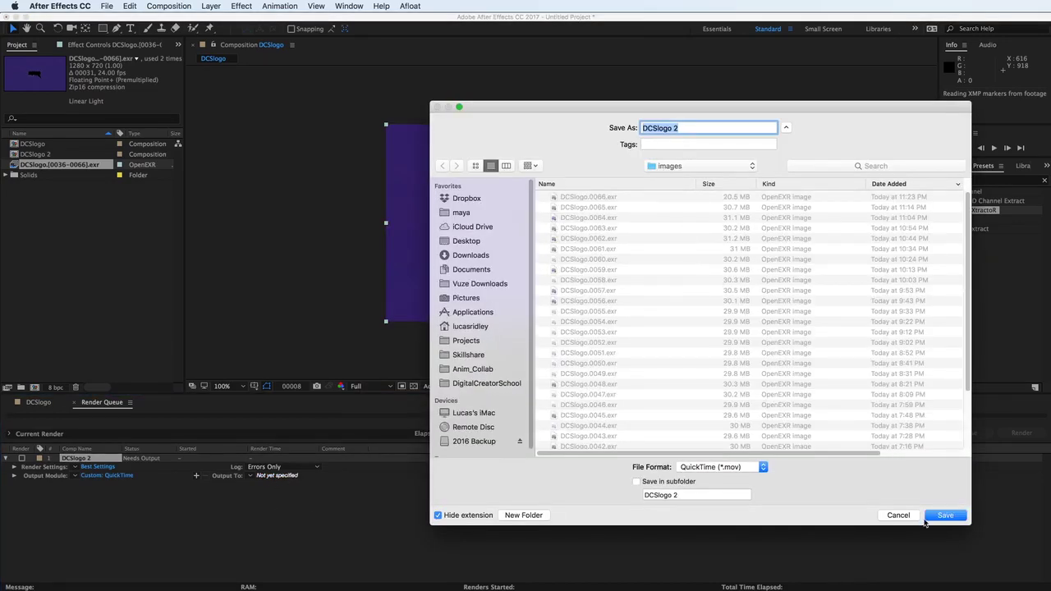
{"action": "left_click", "coordinate": [898, 515]}
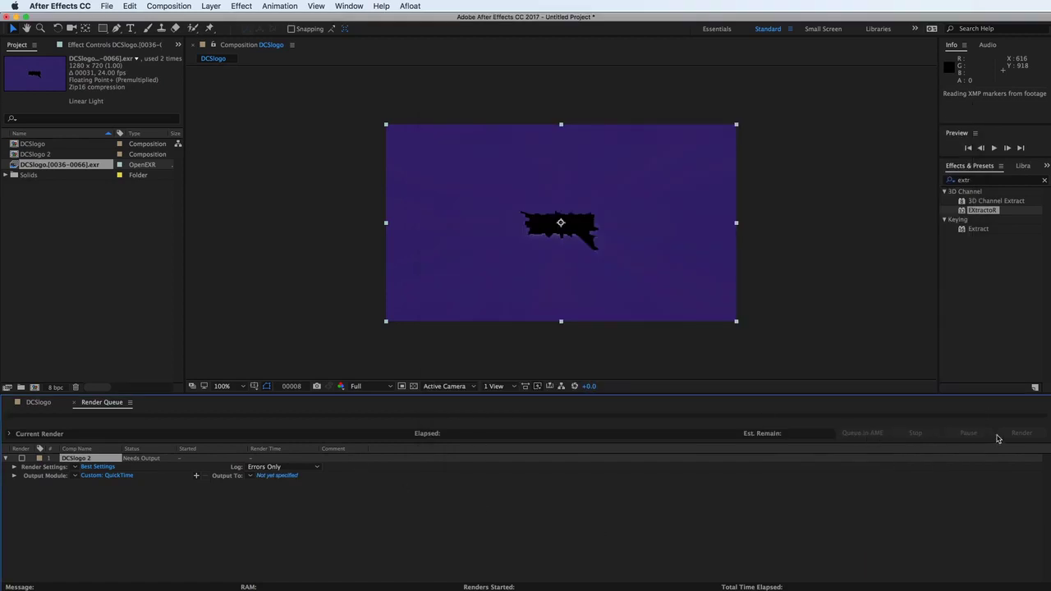
{"action": "left_click", "coordinate": [302, 477]}
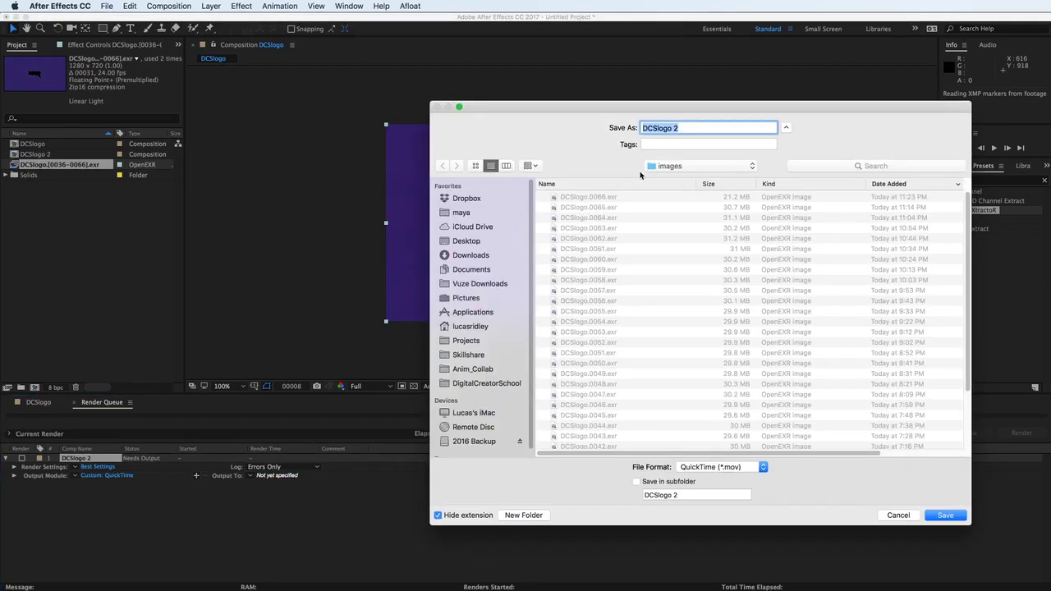
{"action": "left_click", "coordinate": [945, 514]}
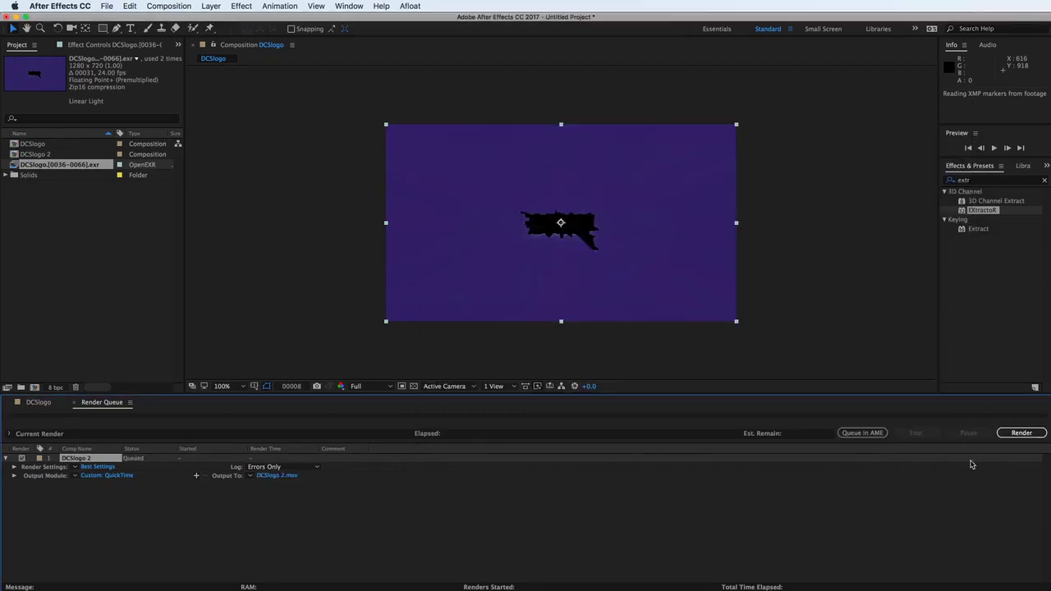